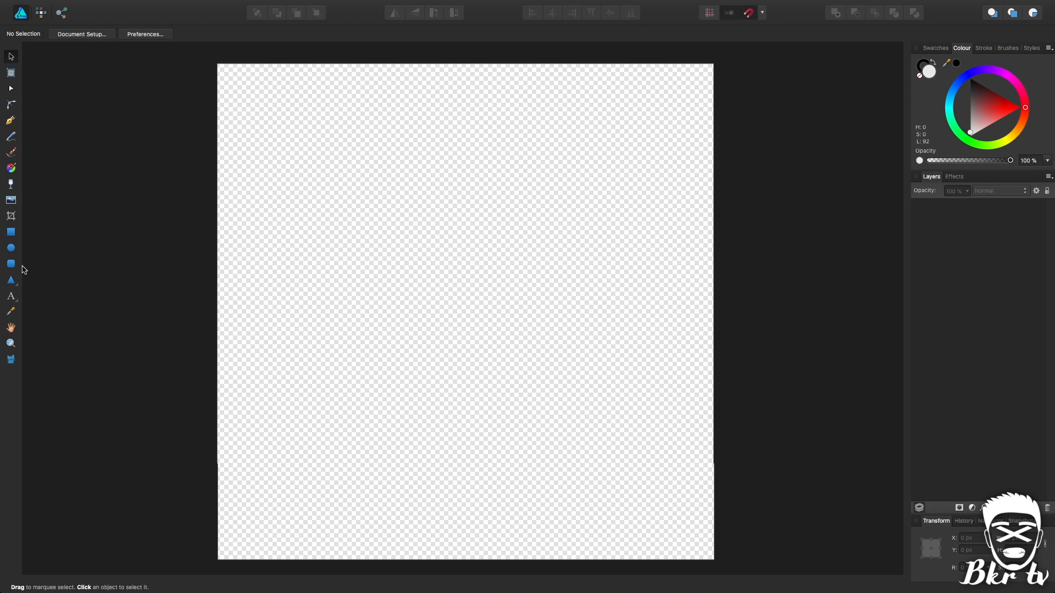
Draw a large ellipse filled with black and centre it on the canvas.
left_click(11, 248)
mouse_move(300, 239)
left_mouse_down()
mouse_move(503, 352)
mouse_move(658, 499)
left_mouse_up()
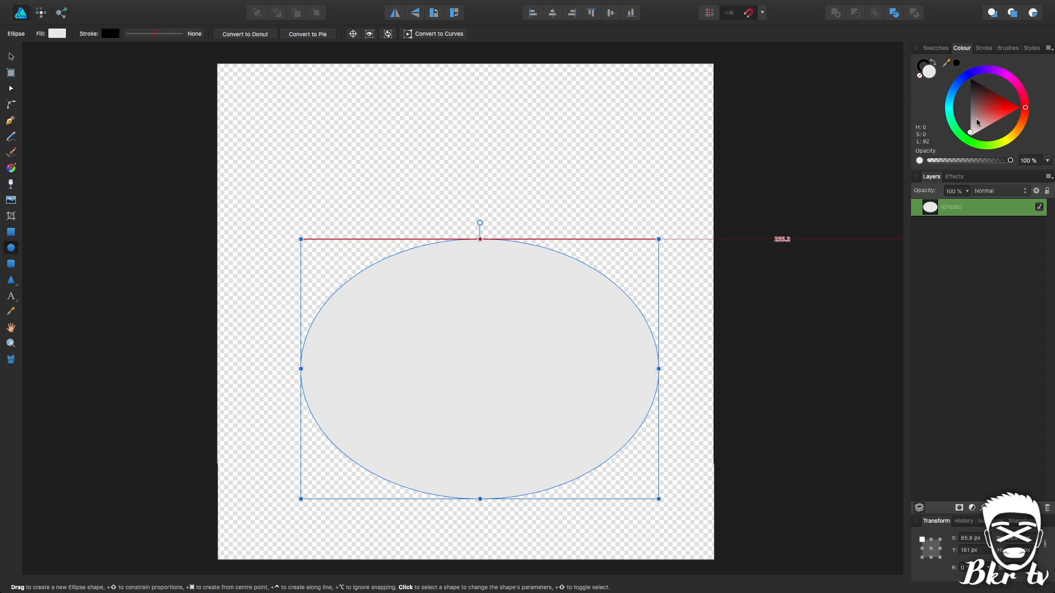
left_click(959, 64)
left_click(11, 57)
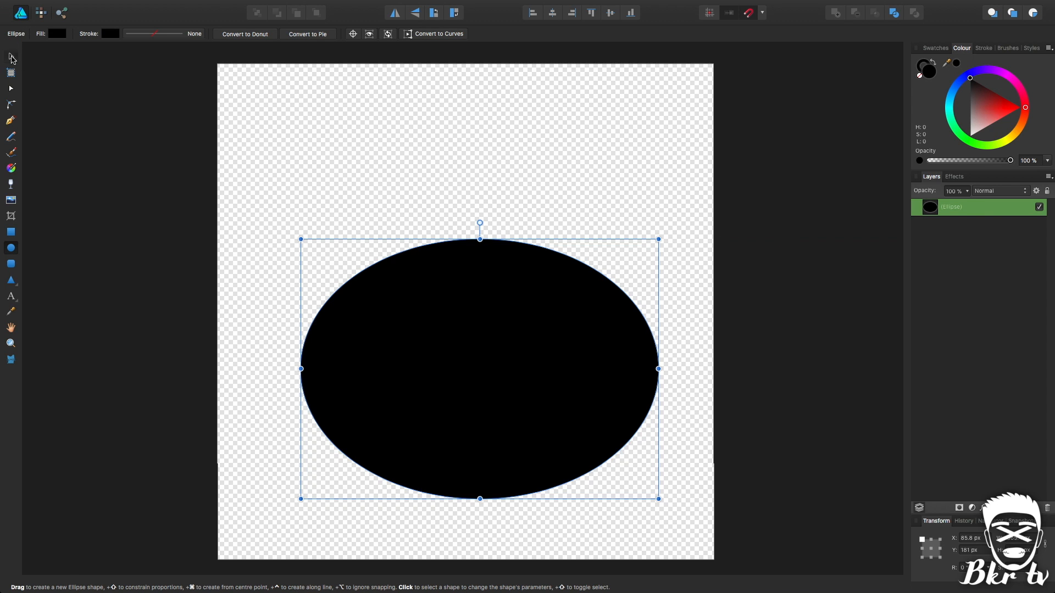
left_click_drag(443, 297, 438, 248)
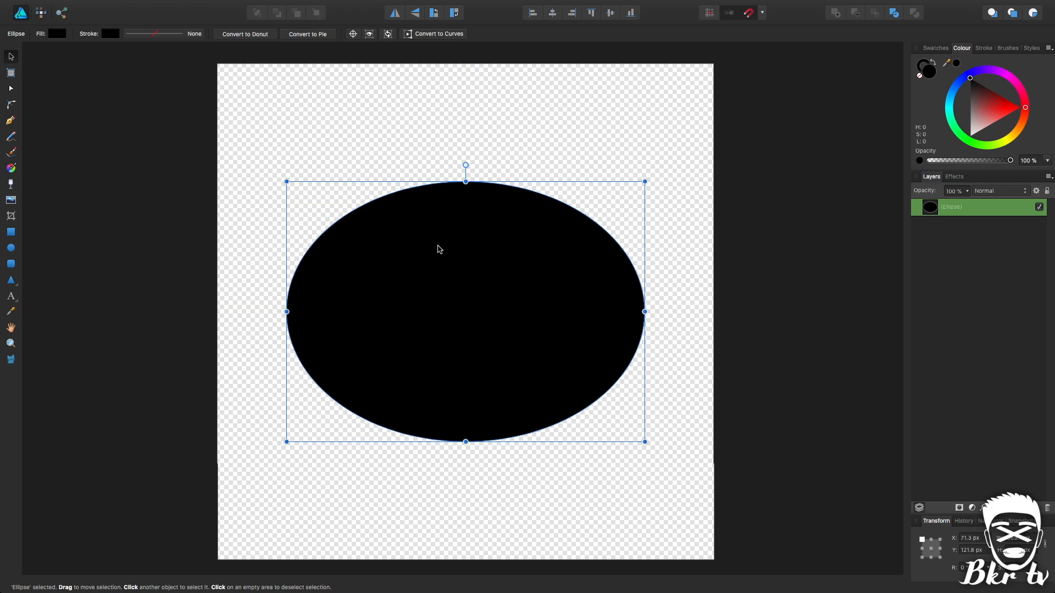
Convert the ellipse to a text path, with the text start at its leftmost node and the end at its rightmost node.
left_click(11, 297)
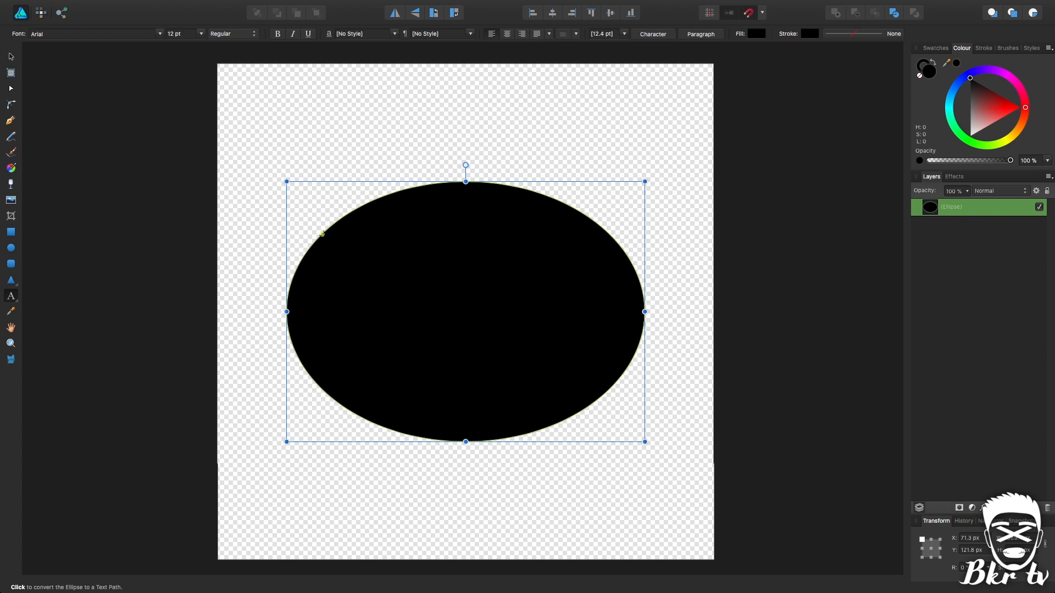
left_click(309, 248)
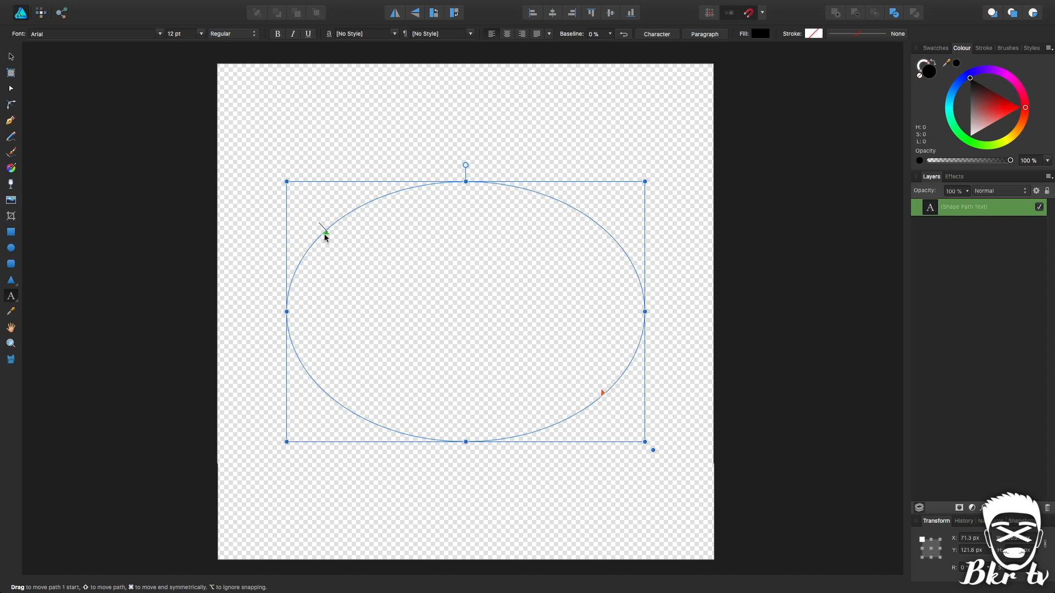
left_click_drag(327, 236, 287, 313)
left_click_drag(603, 394, 634, 311)
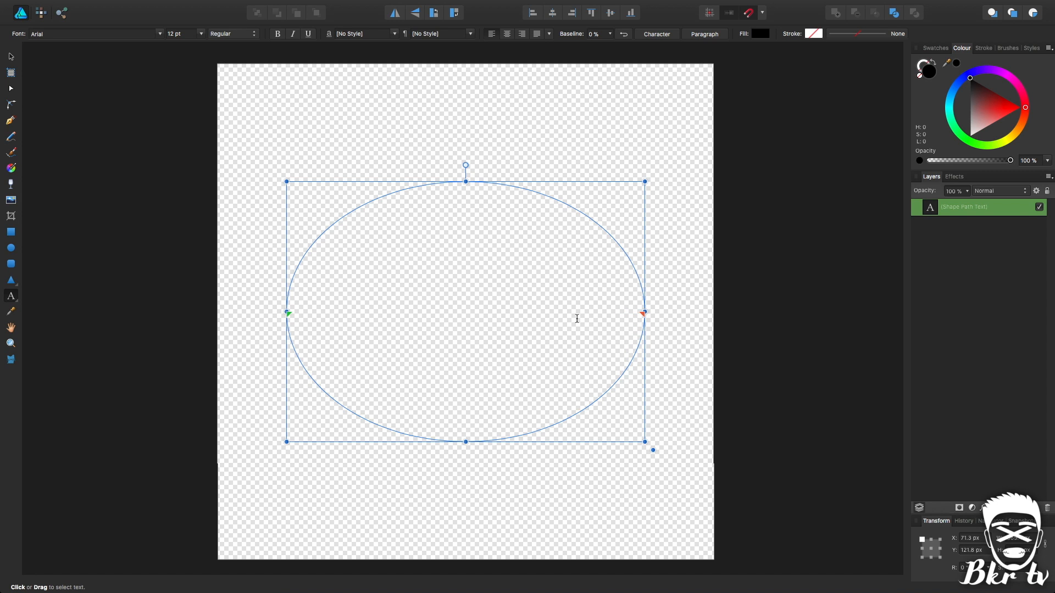
left_click(287, 316)
mouse_move(288, 316)
left_mouse_down()
mouse_move(426, 212)
mouse_move(471, 200)
mouse_move(379, 216)
mouse_move(344, 236)
mouse_move(335, 403)
mouse_move(319, 386)
mouse_move(291, 299)
mouse_move(287, 313)
left_mouse_up()
Enter the text "BKR TV" along the elliptical path.
type("BKR")
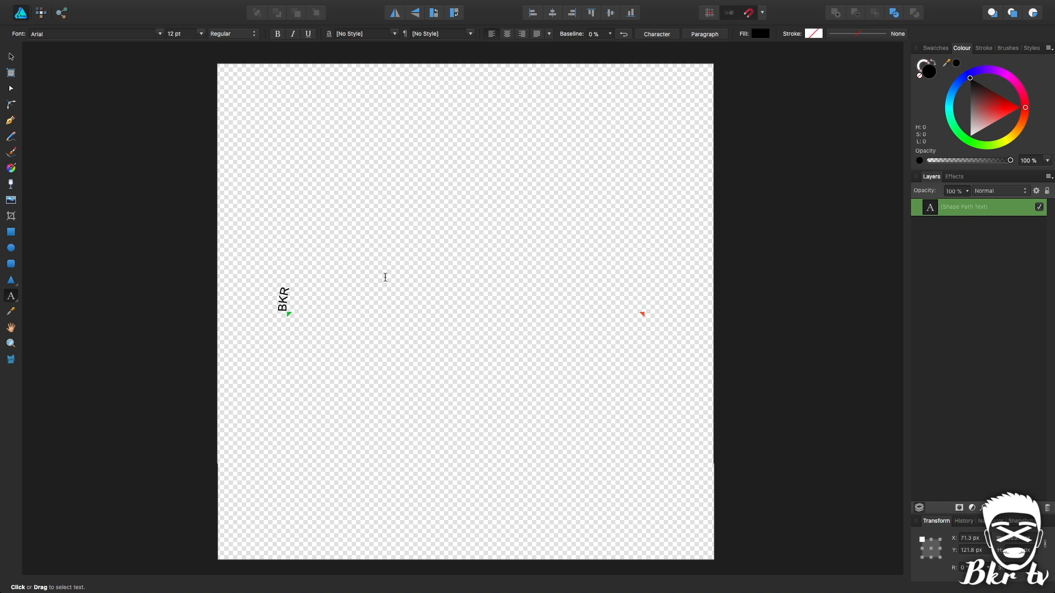
type(" TV")
key("Escape")
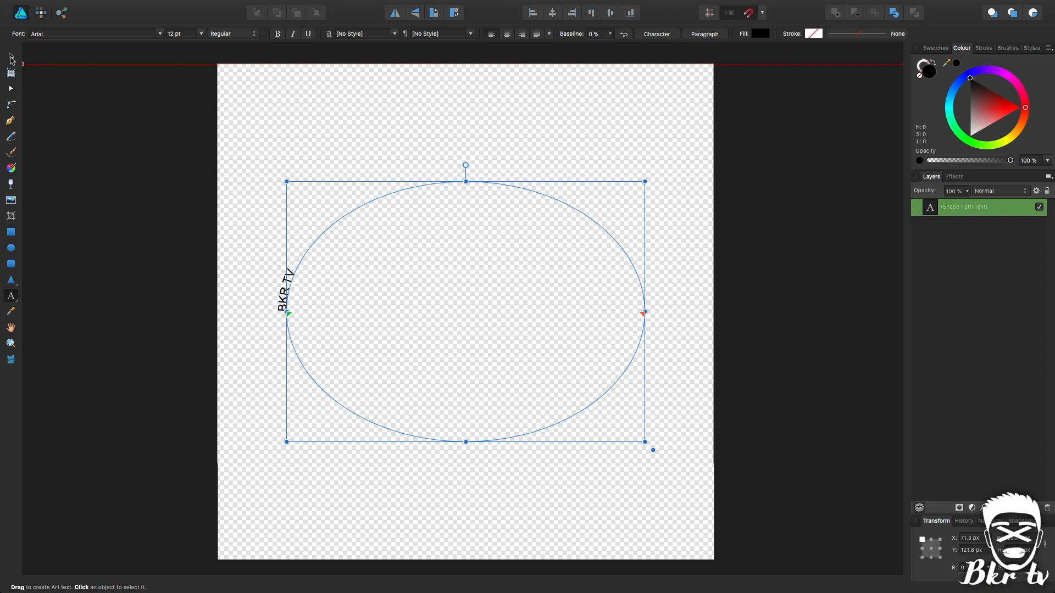
Enlarge the BKR TV path text to a height of 140 pt.
left_click(11, 57)
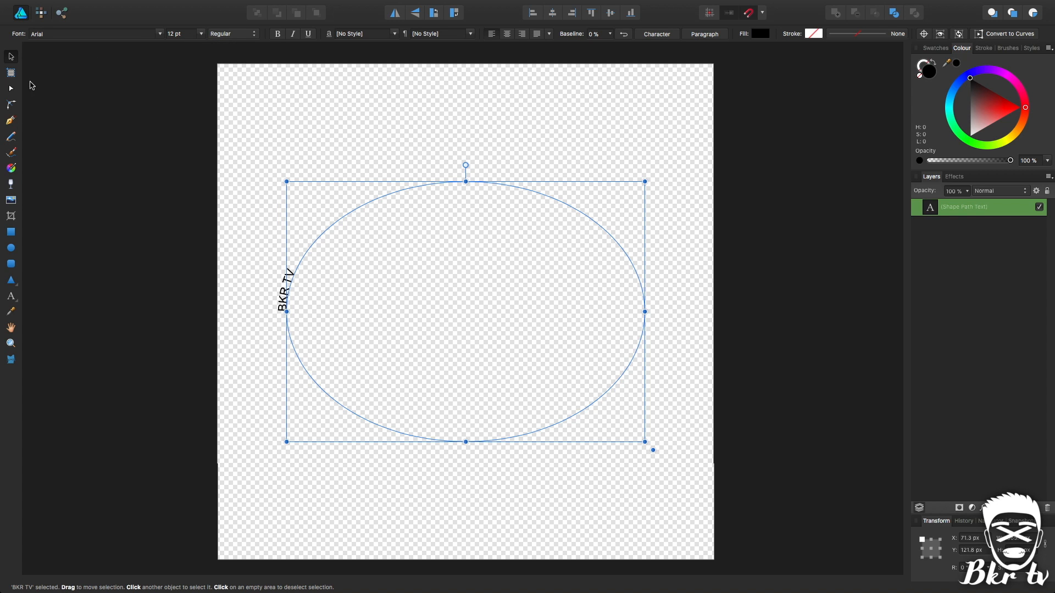
scroll(176, 35, "up", 10)
scroll(176, 36, "up", 20)
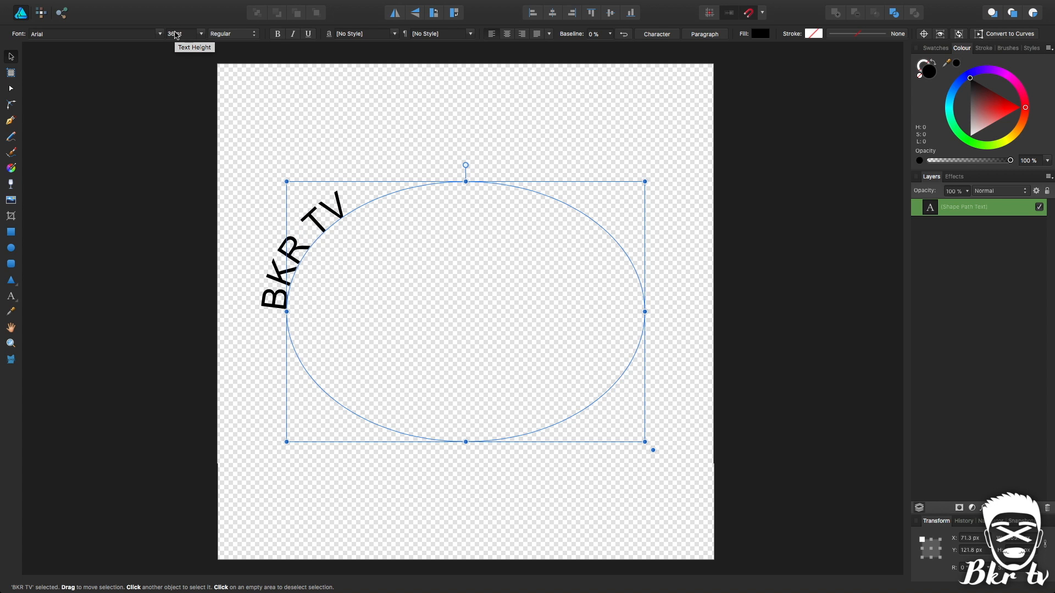
scroll(175, 35, "up", 20)
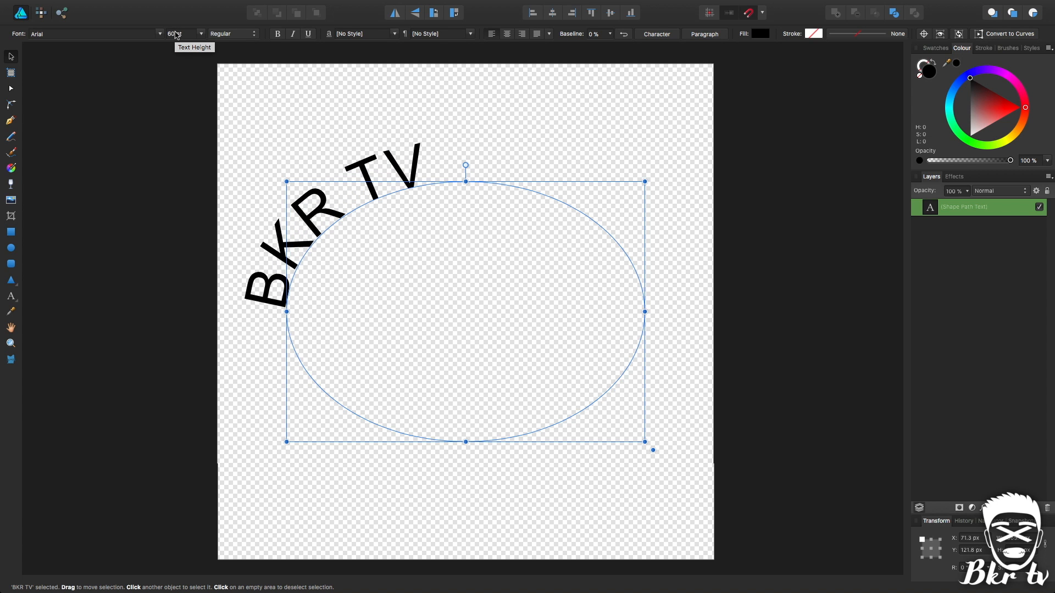
scroll(175, 35, "up", 20)
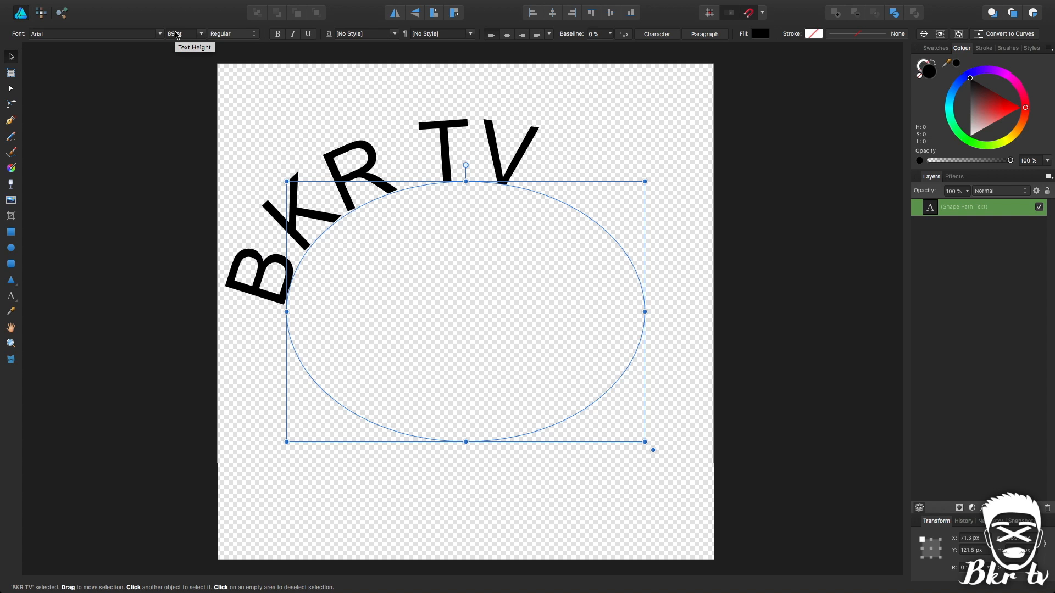
scroll(176, 35, "up", 20)
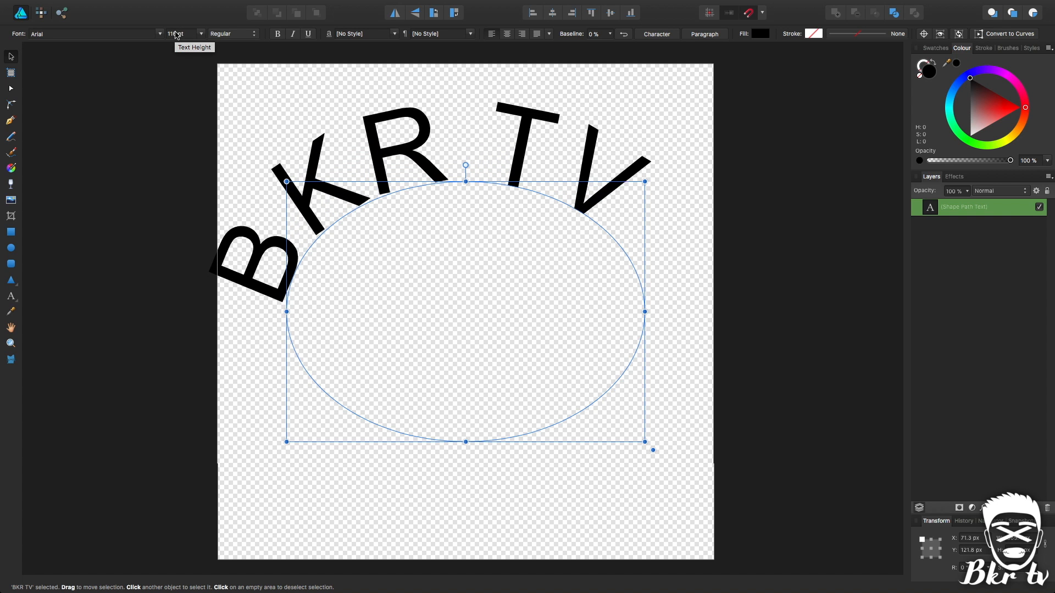
scroll(176, 35, "up", 20)
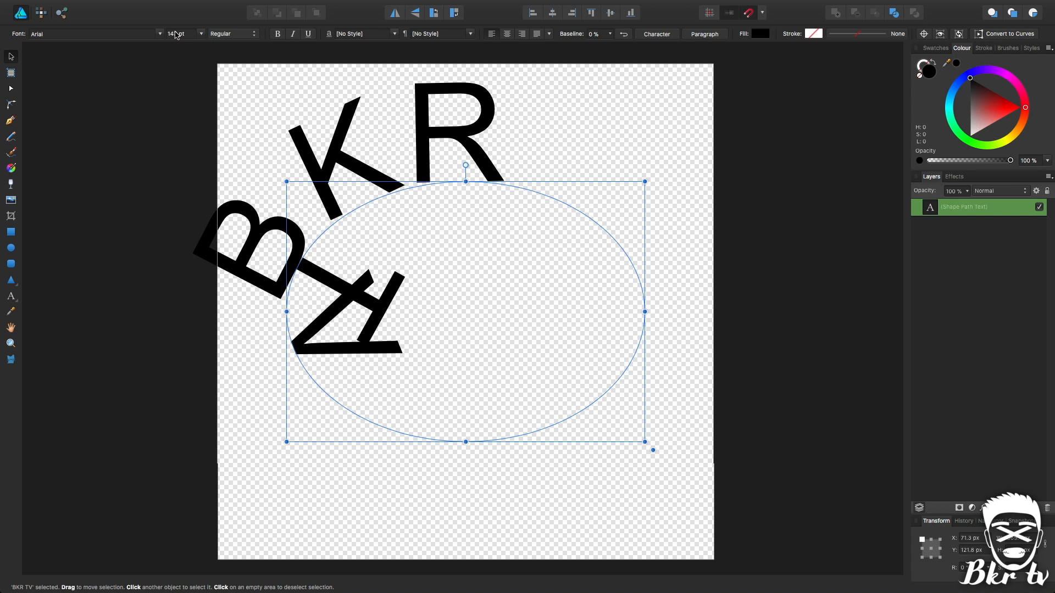
left_click(15, 302)
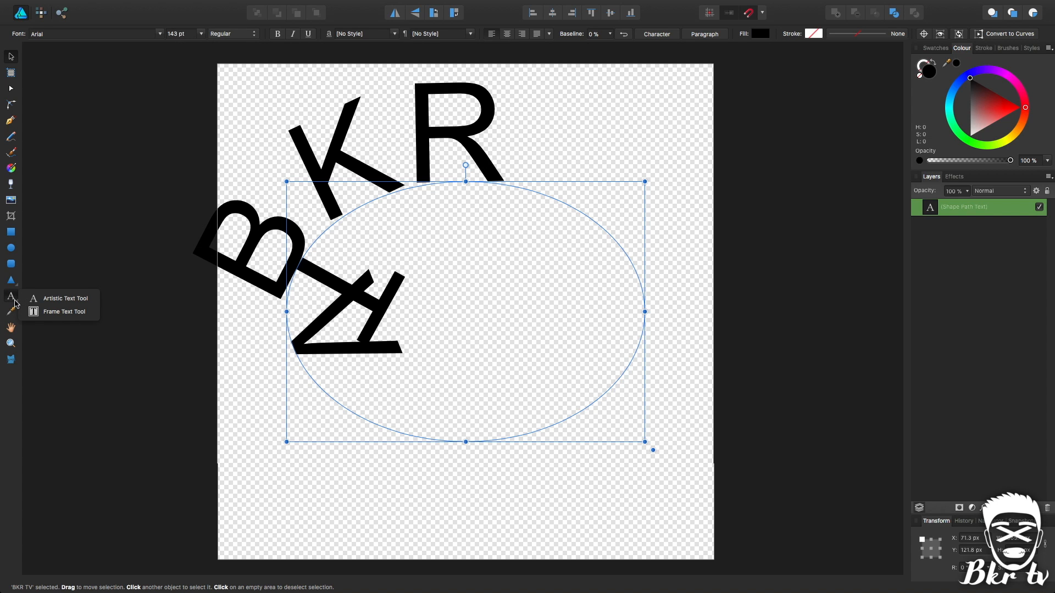
left_click(14, 302)
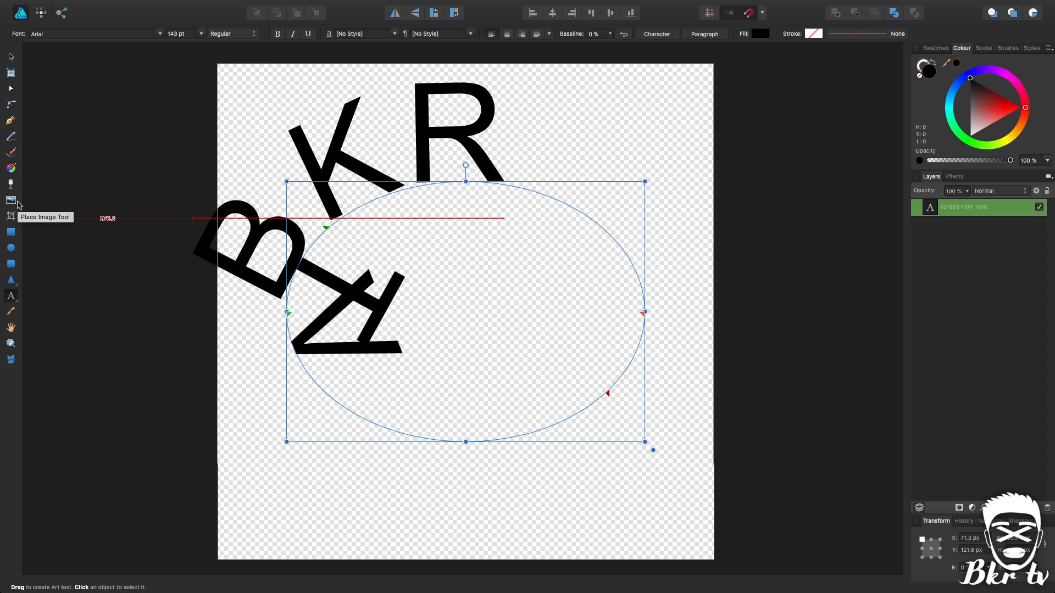
left_click(11, 58)
scroll(176, 38, "down", 4)
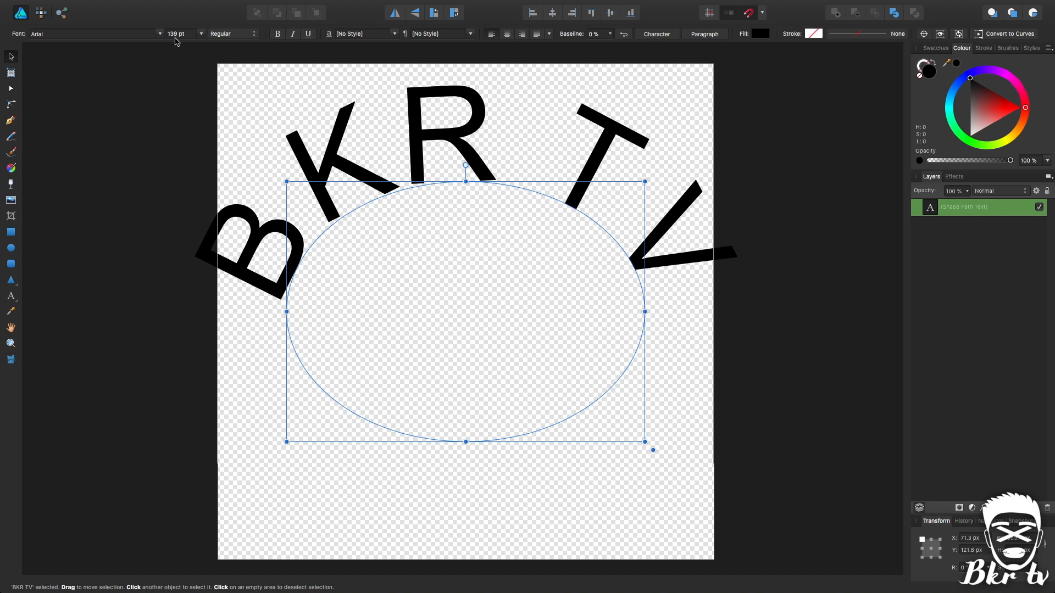
scroll(177, 41, "up", 1)
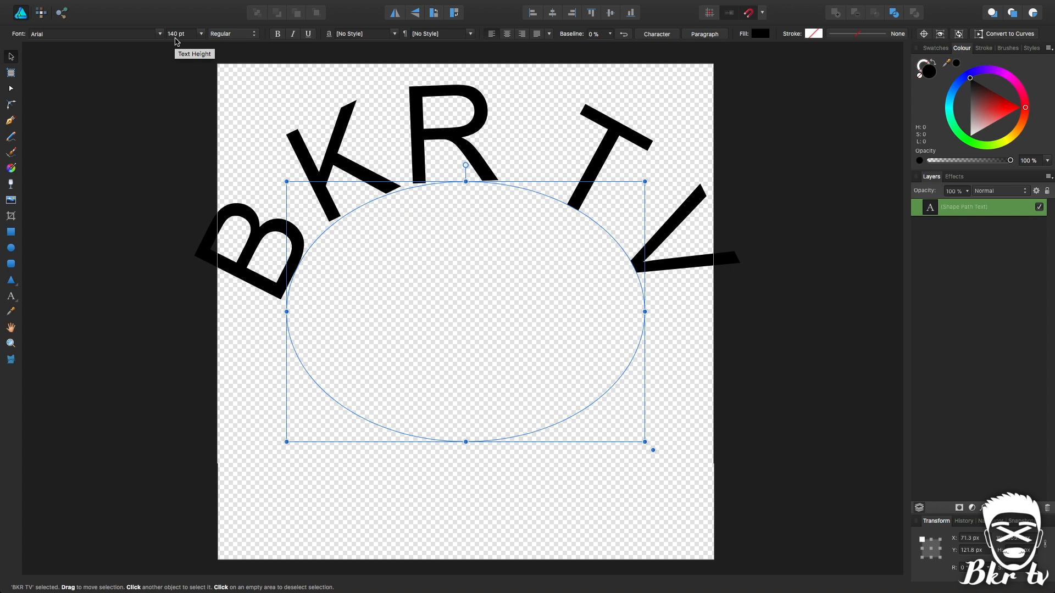
Try reversing the text path and flipping the BKR TV text, and restore its original orientation outside the ellipse.
left_click(624, 35)
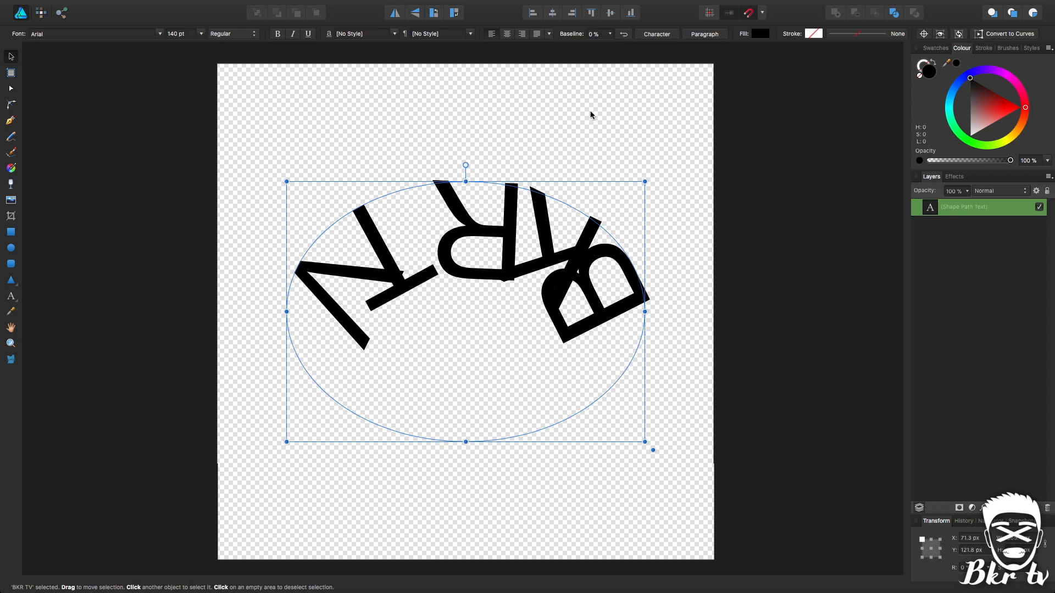
left_click(401, 19)
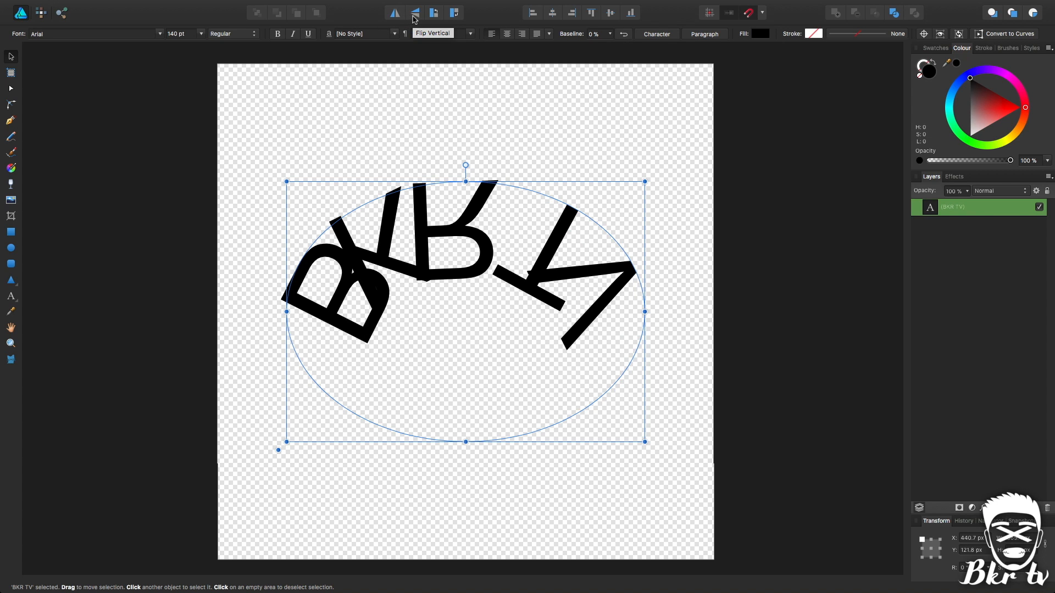
left_click(412, 16)
left_click(412, 15)
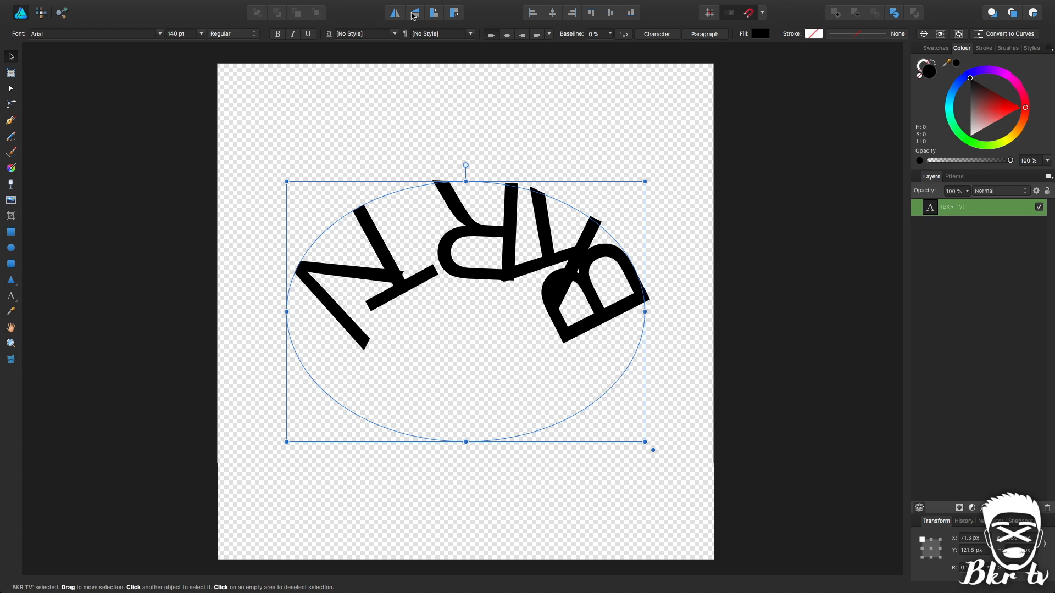
left_click(624, 36)
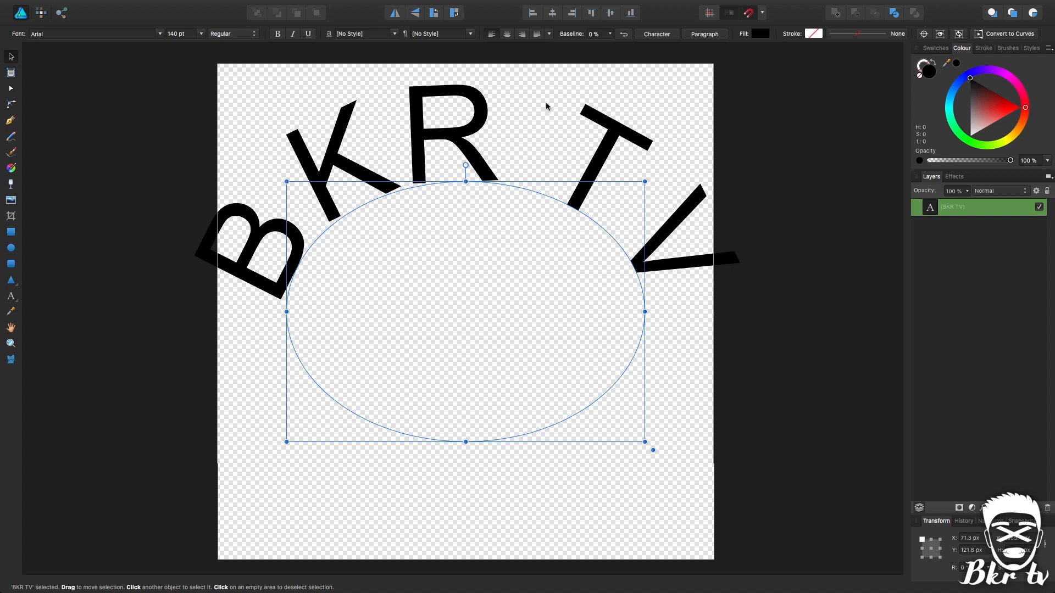
Set the baseline offset of the BKR TV path text to 28%.
scroll(599, 38, "up", 1)
scroll(599, 38, "up", 20)
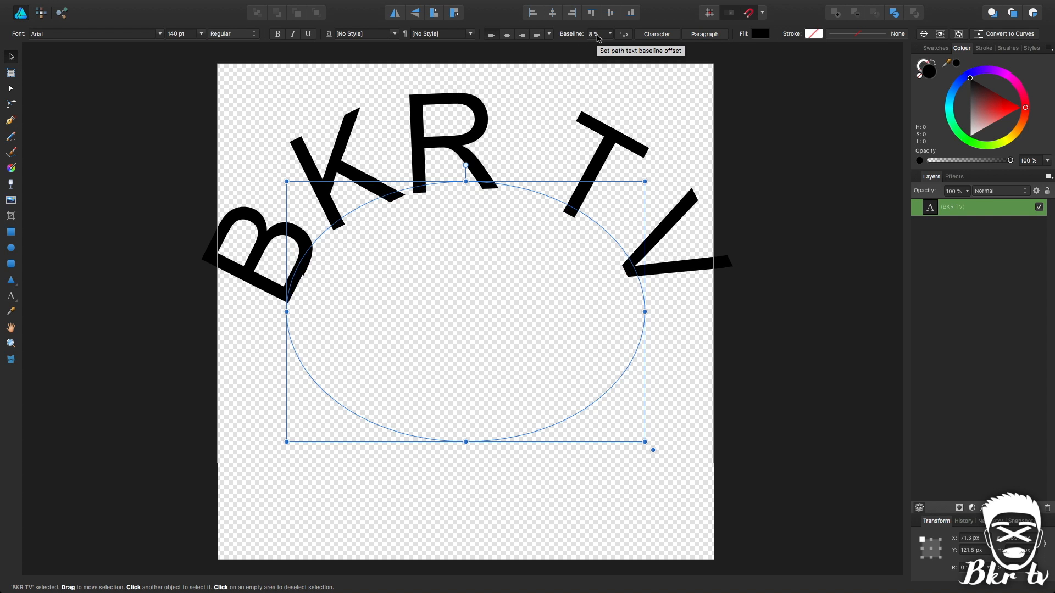
scroll(599, 38, "up", 5)
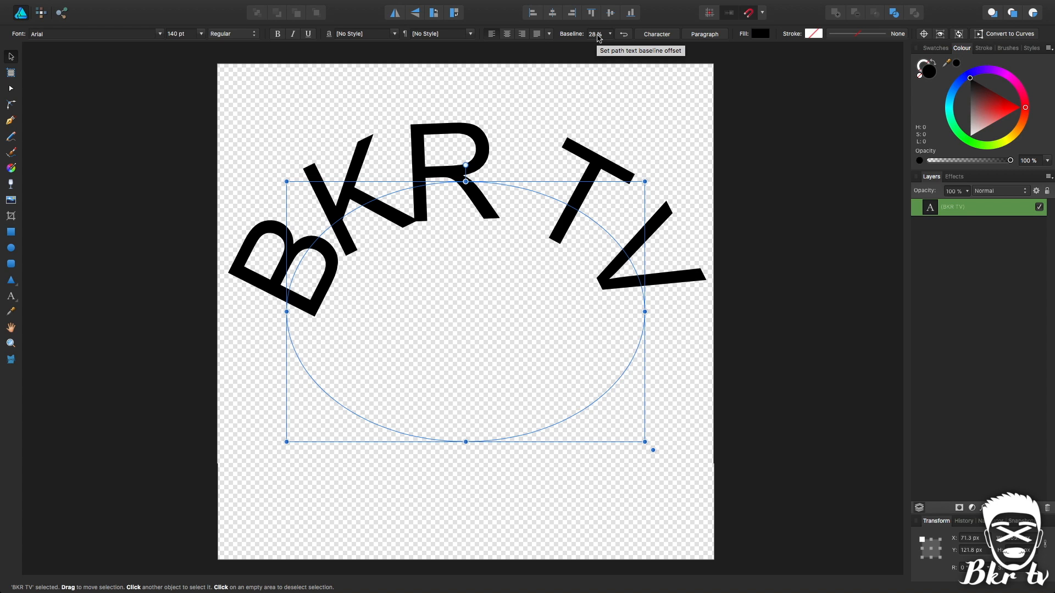
scroll(599, 39, "up", 9)
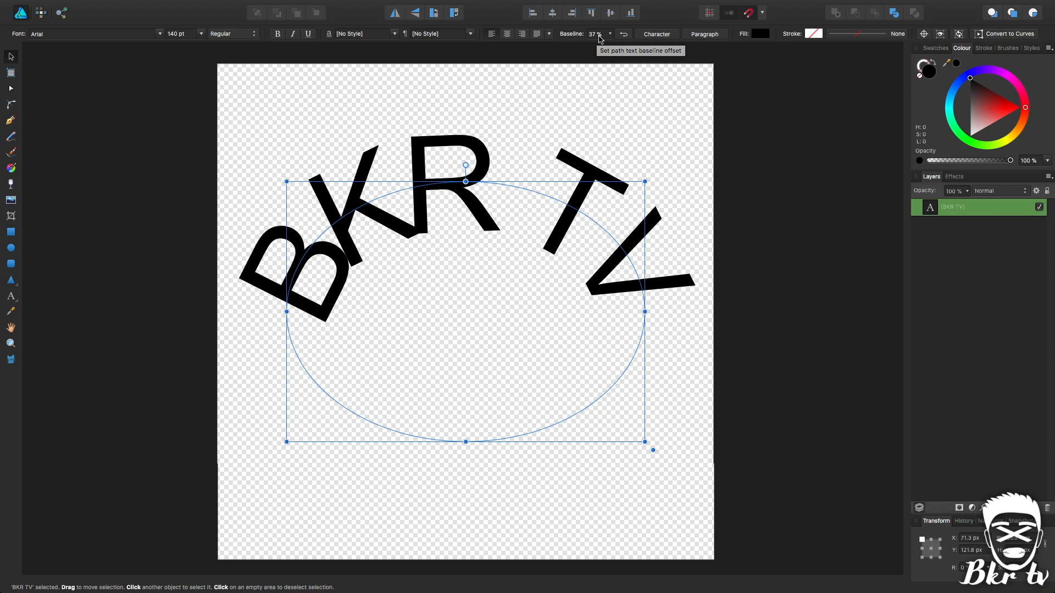
scroll(599, 38, "up", 6)
scroll(599, 39, "up", 7)
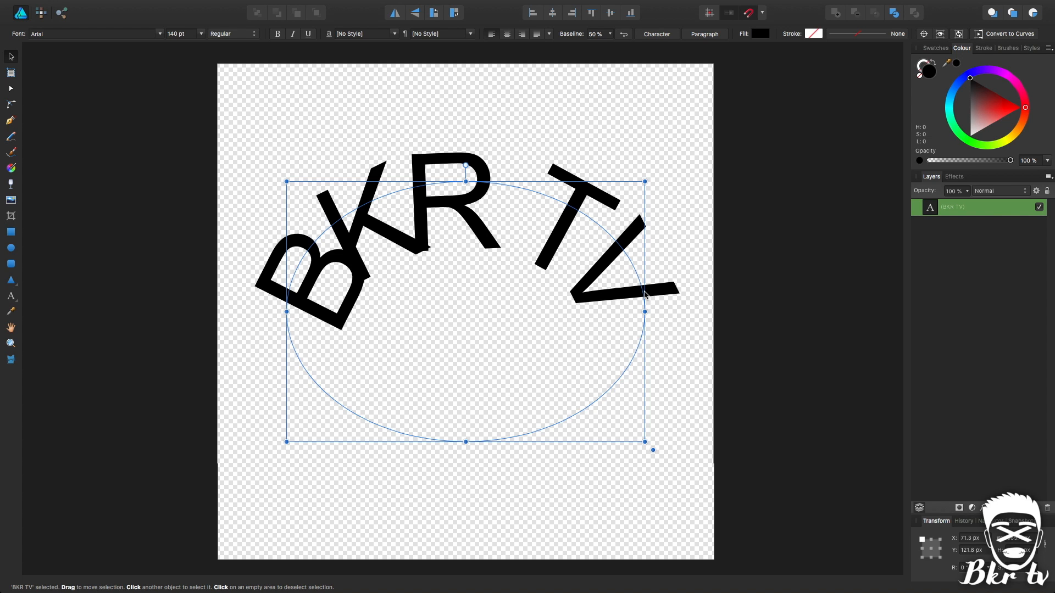
scroll(599, 39, "up", 20)
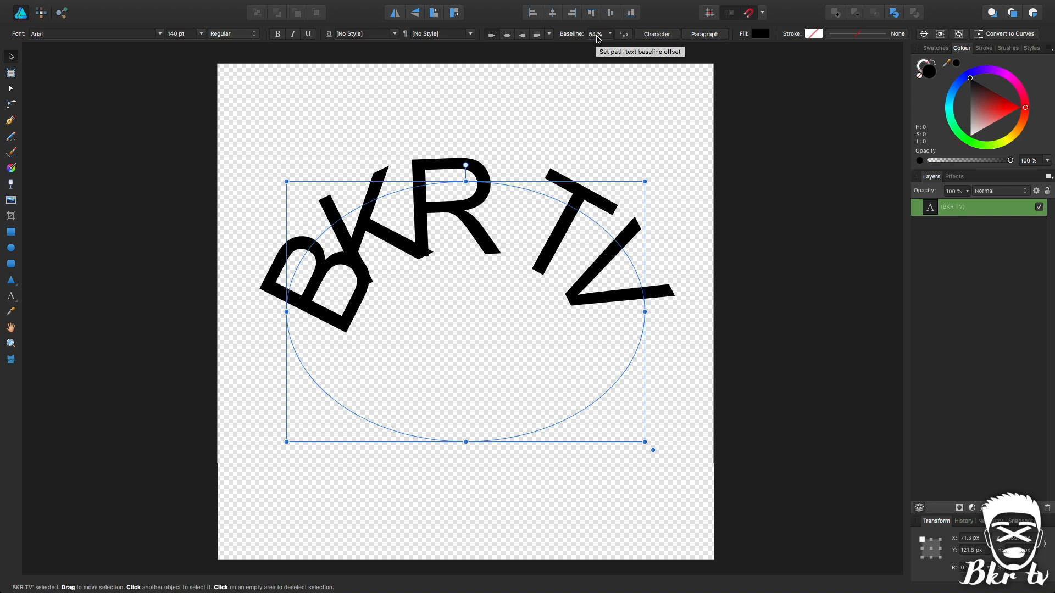
scroll(599, 39, "down", 12)
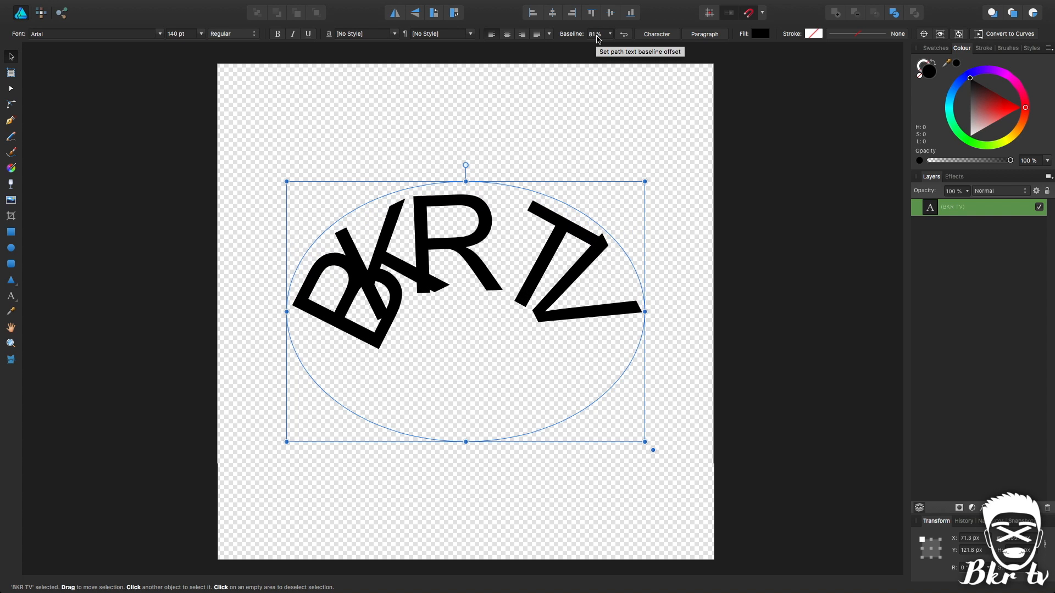
scroll(598, 39, "down", 20)
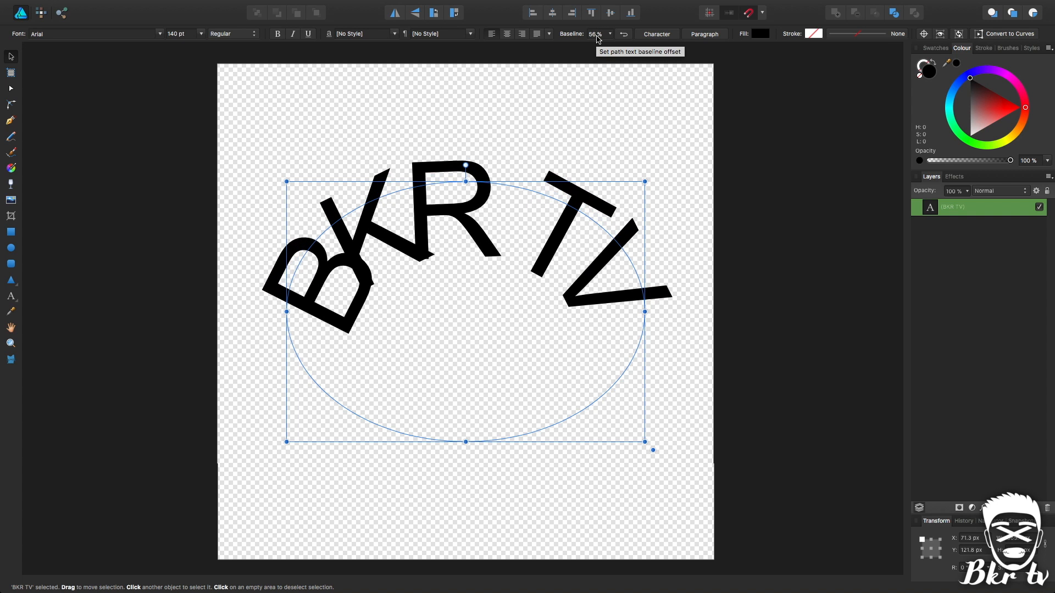
scroll(598, 39, "down", 9)
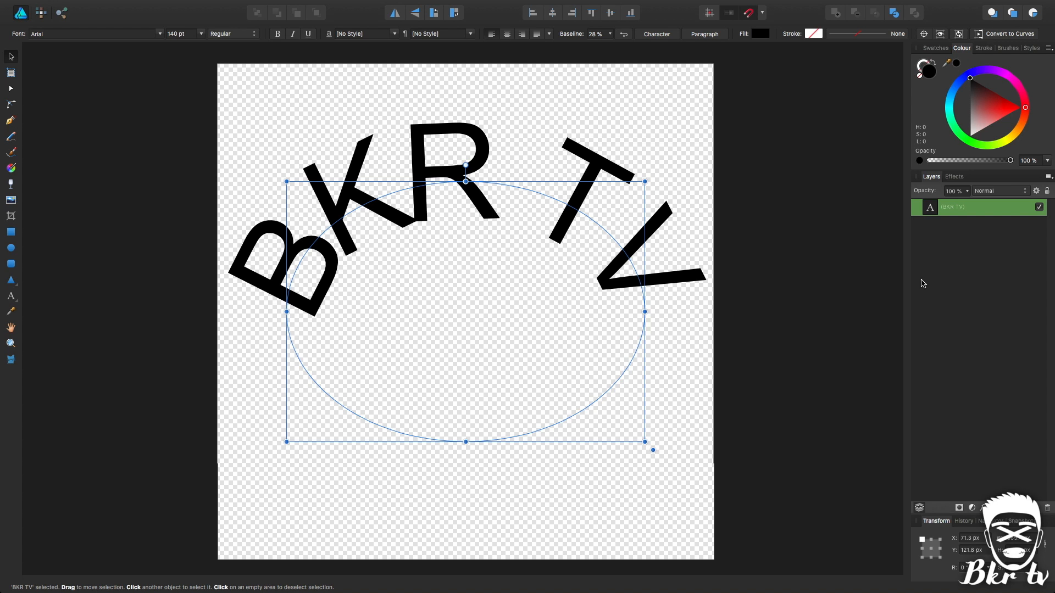
Hide the BKR TV text layer and draw a black-filled, three-point V-shaped open curve across the upper canvas with the Pen tool.
left_click(1039, 207)
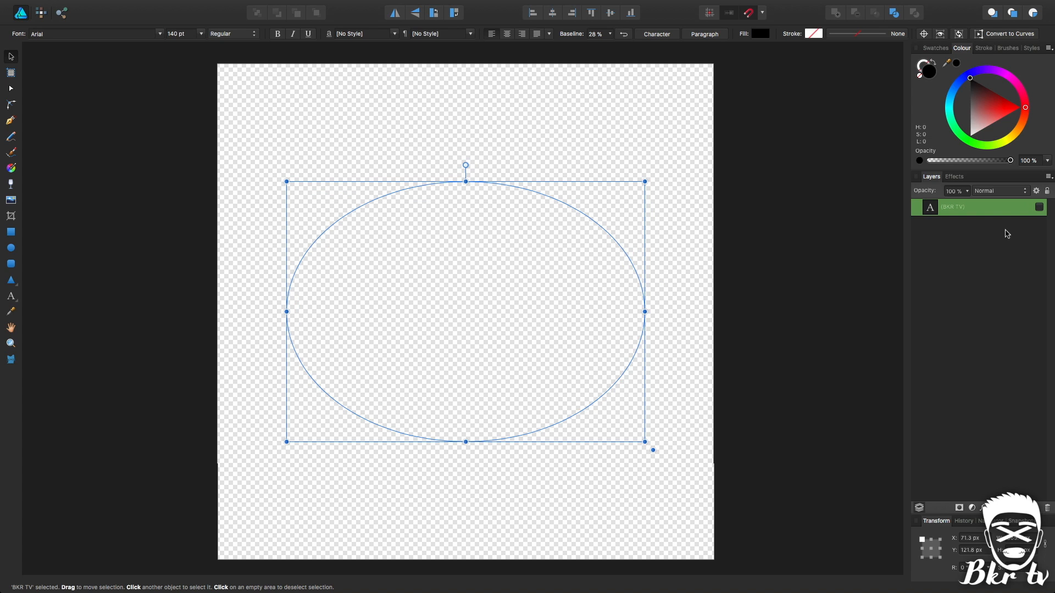
left_click(839, 269)
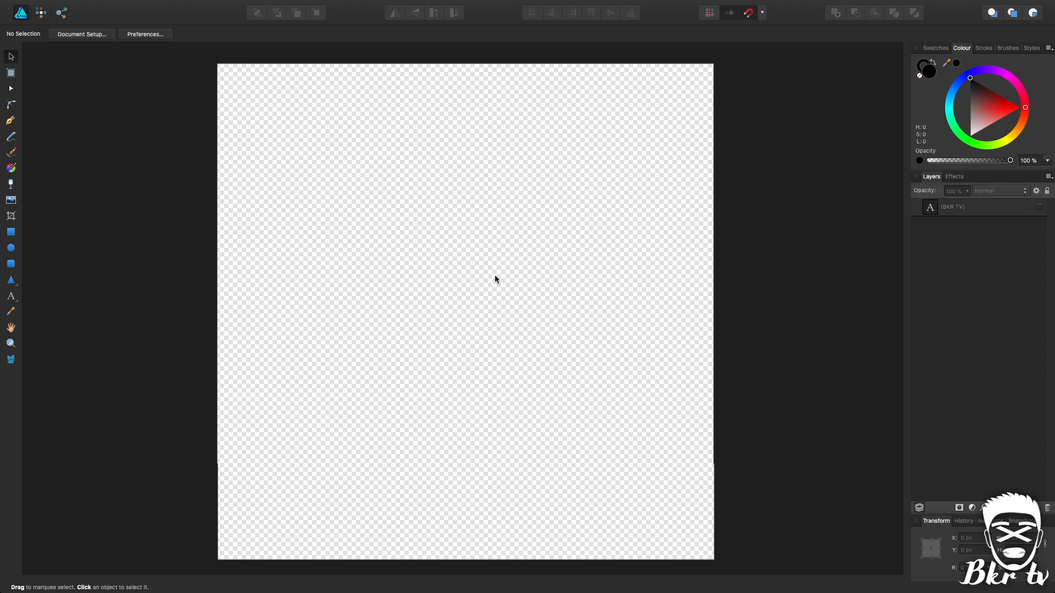
left_click(15, 124)
left_click(266, 139)
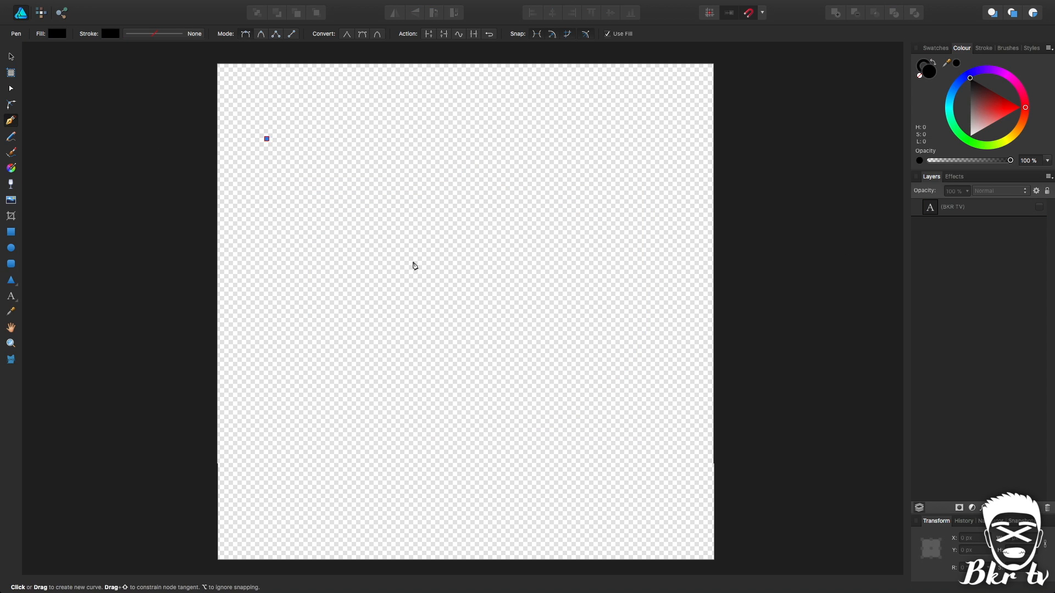
left_click(411, 335)
left_click(644, 157)
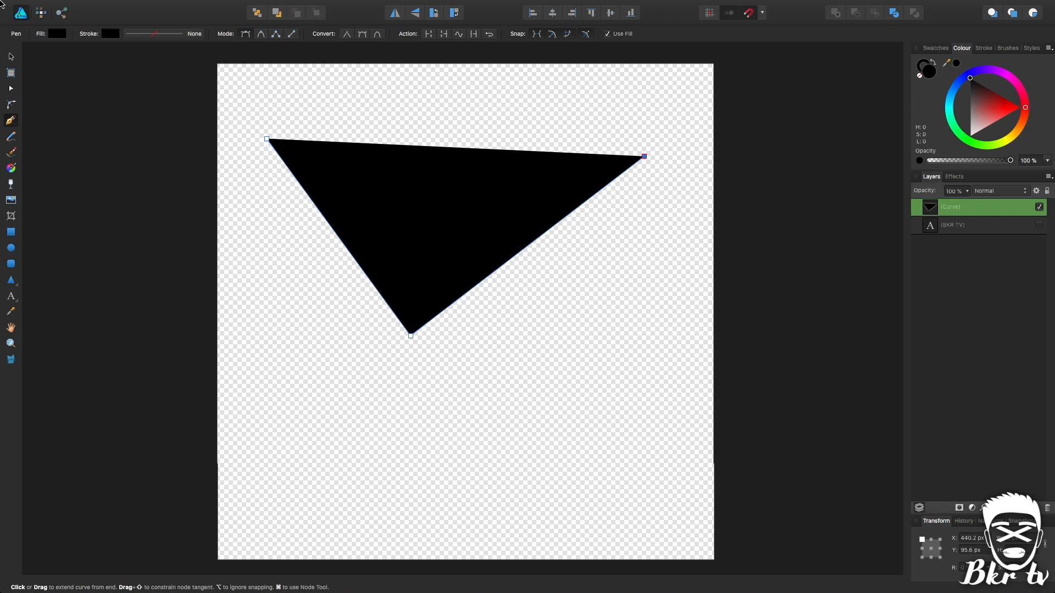
left_click(12, 57)
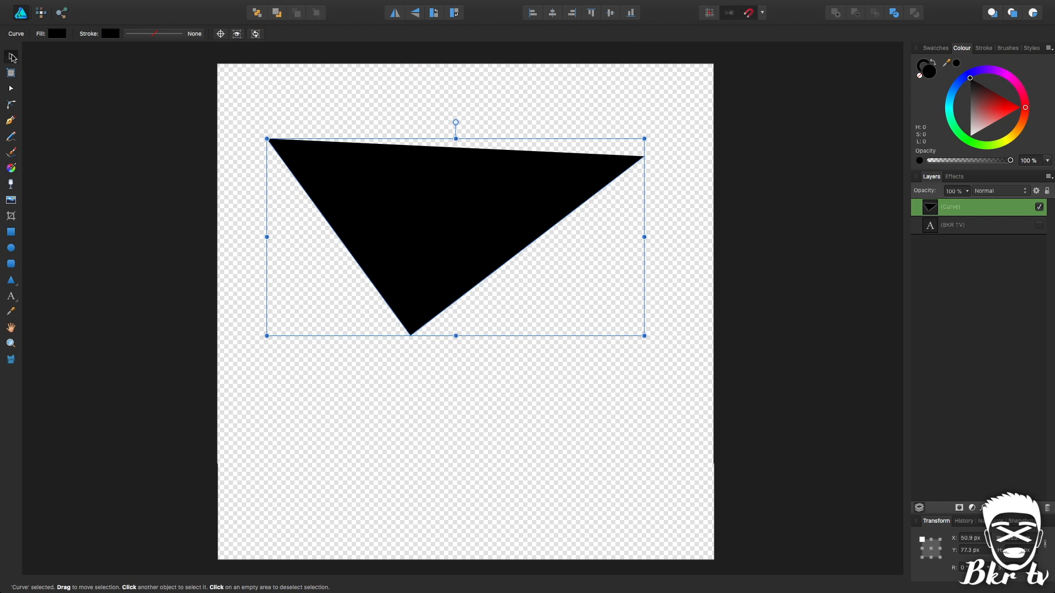
Remove the fill from the V-shaped curve and set its stroke width to 10 pt.
left_click(921, 76)
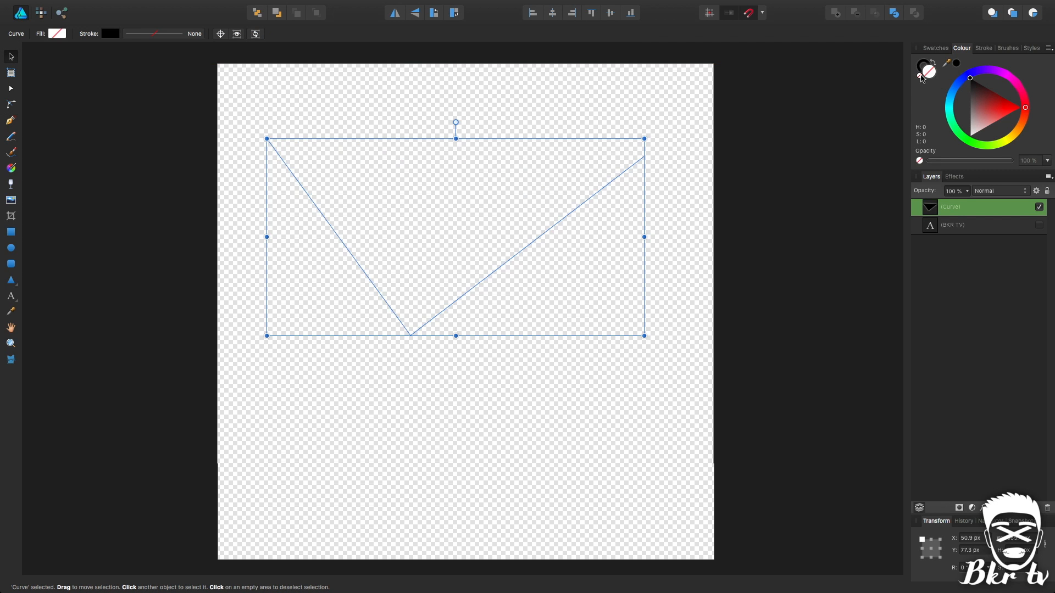
left_click(990, 48)
scroll(1034, 81, "up", 3)
scroll(1037, 83, "up", 4)
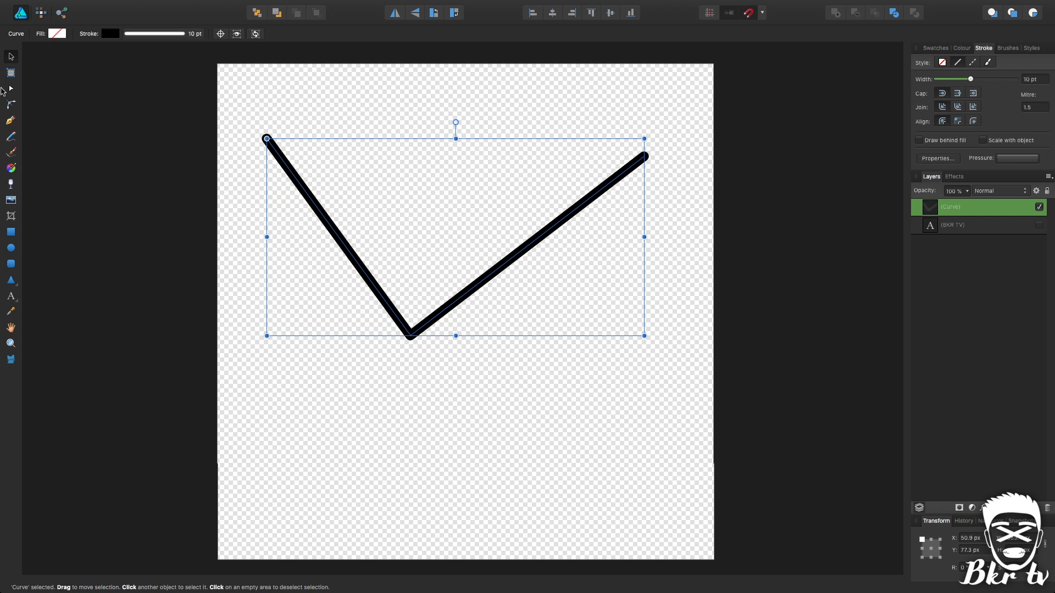
Bend both straight segments of the V-shaped line into arcs, bowing the first up and outward and the second down and outward.
left_click(11, 89)
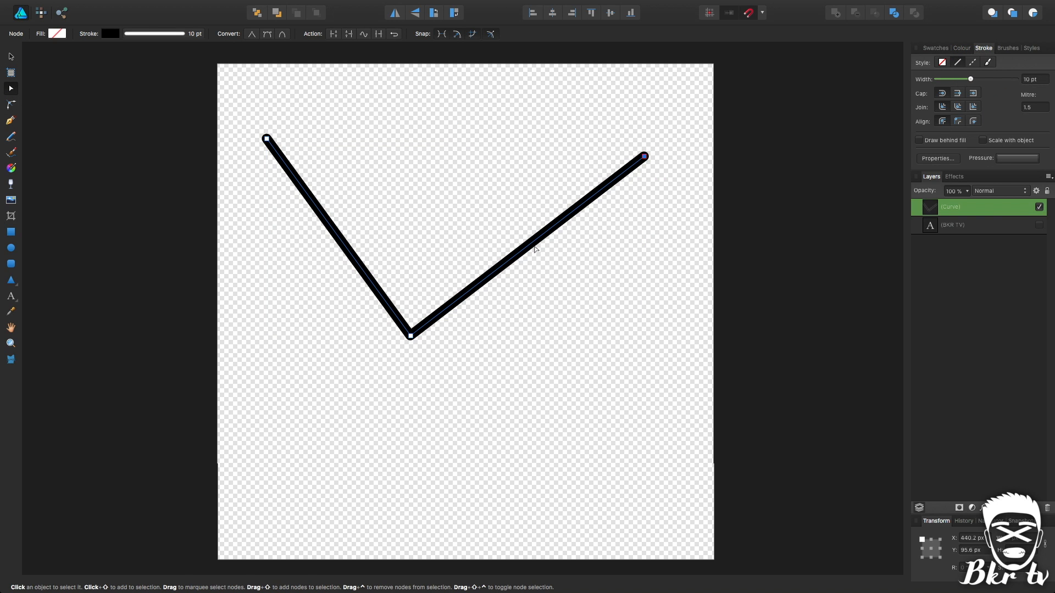
left_click_drag(535, 245, 586, 266)
left_click_drag(341, 240, 378, 205)
left_click(11, 57)
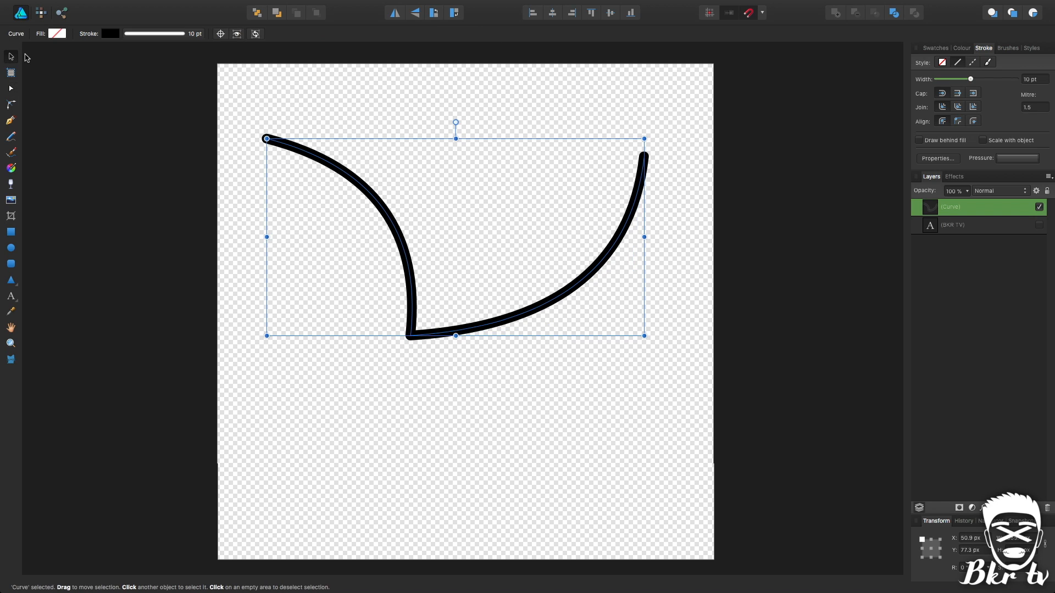
Convert the bent curve into a text path starting near its upper-left end and enter the art text BKR TV.
left_click(11, 297)
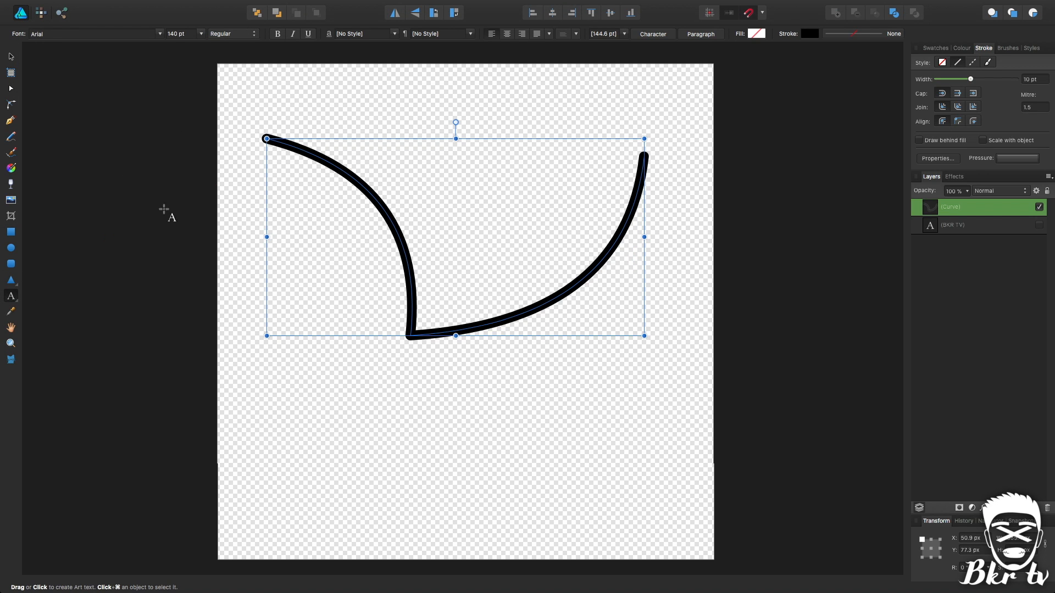
left_click(283, 144)
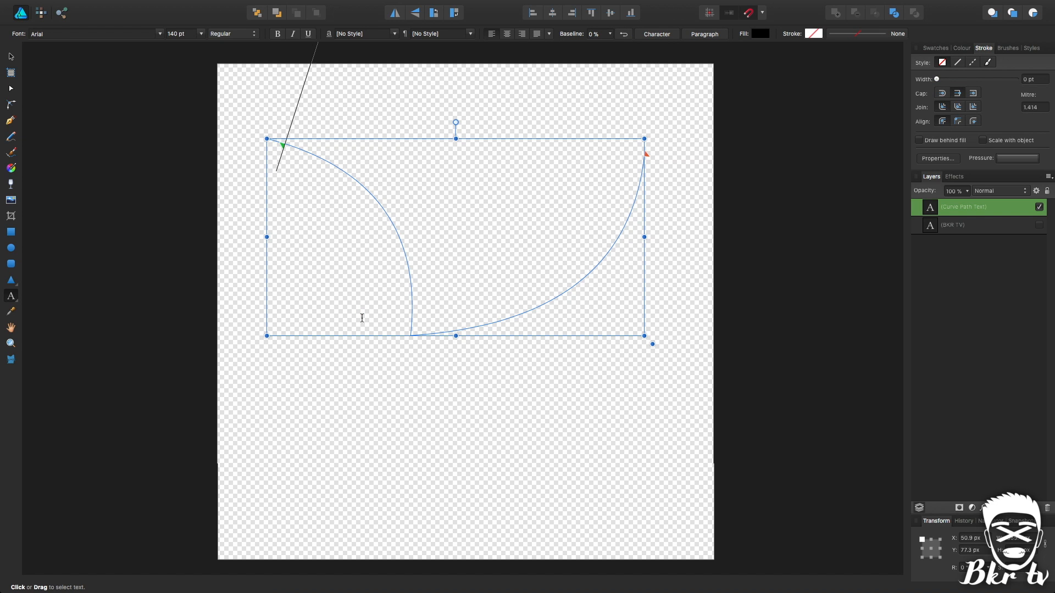
type("BKR")
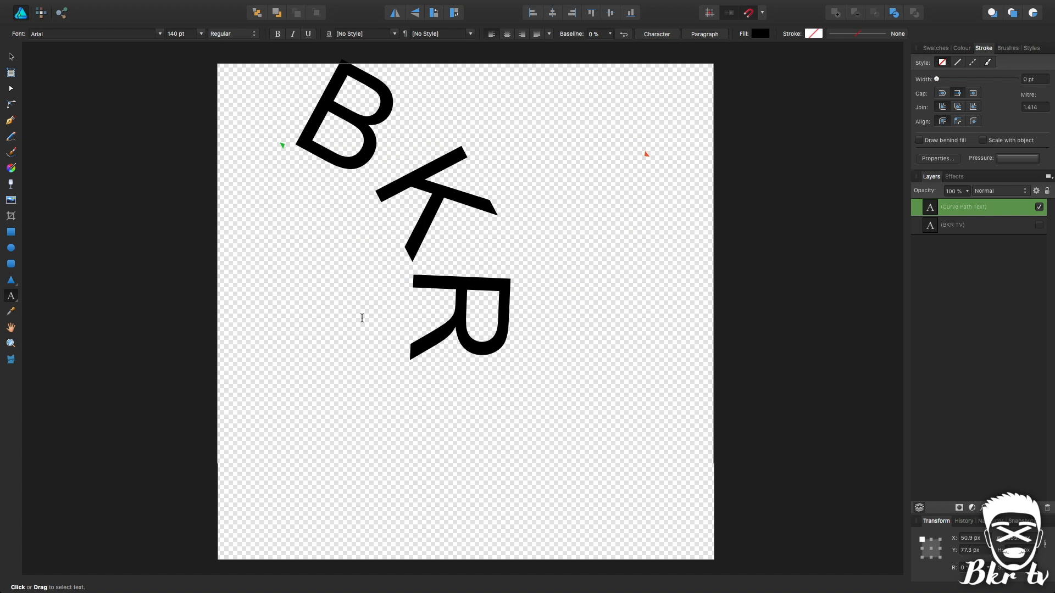
type(" TV")
key("Escape")
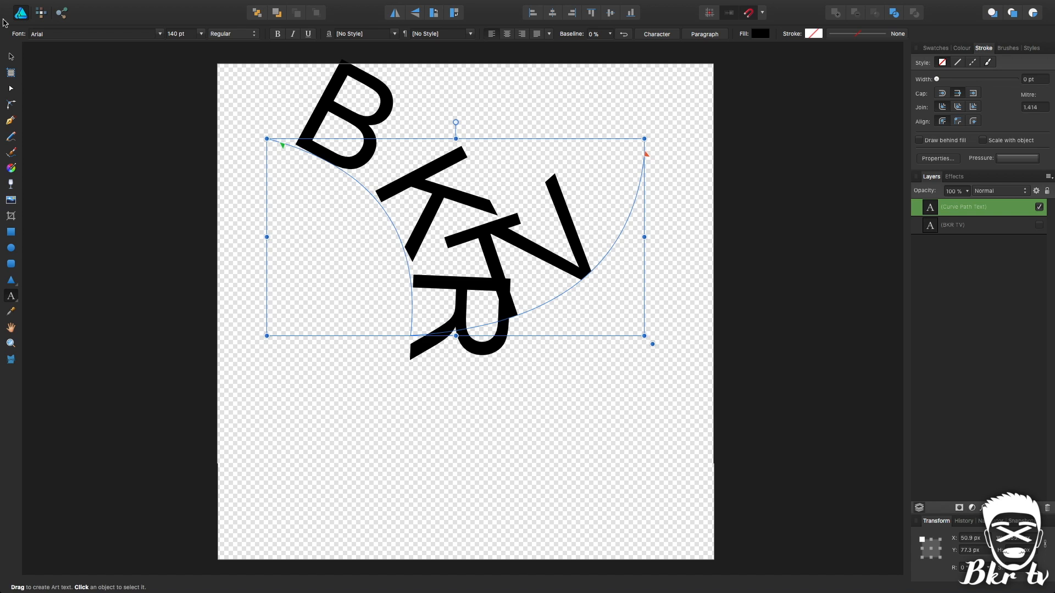
left_click(12, 56)
Try reducing the text height of the BKR TV curve text to 119 pt, and raise it to 137 pt.
scroll(184, 34, "down", 13)
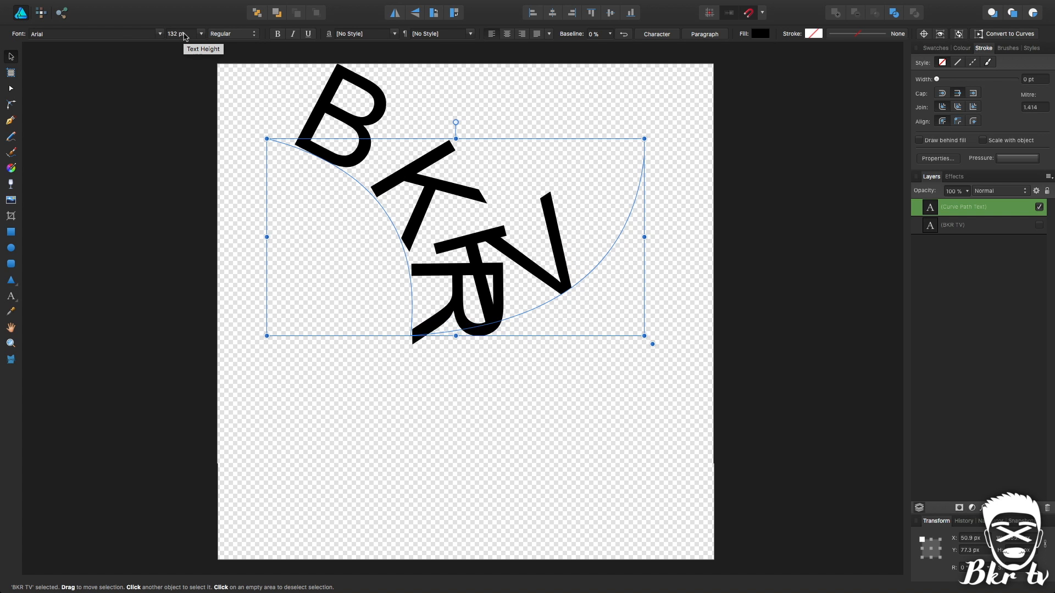
scroll(184, 37, "down", 2)
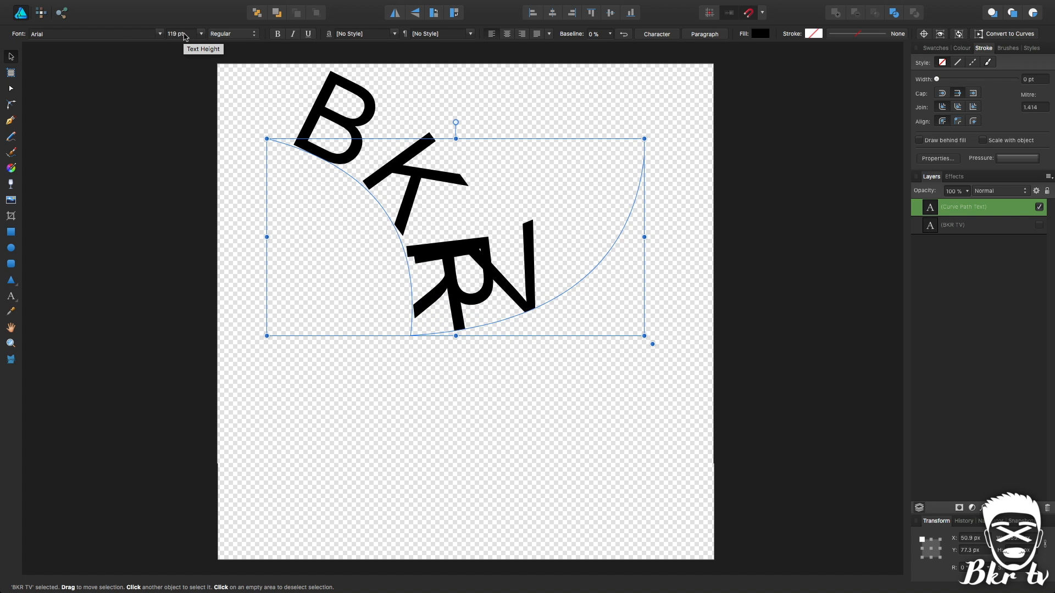
scroll(184, 36, "up", 12)
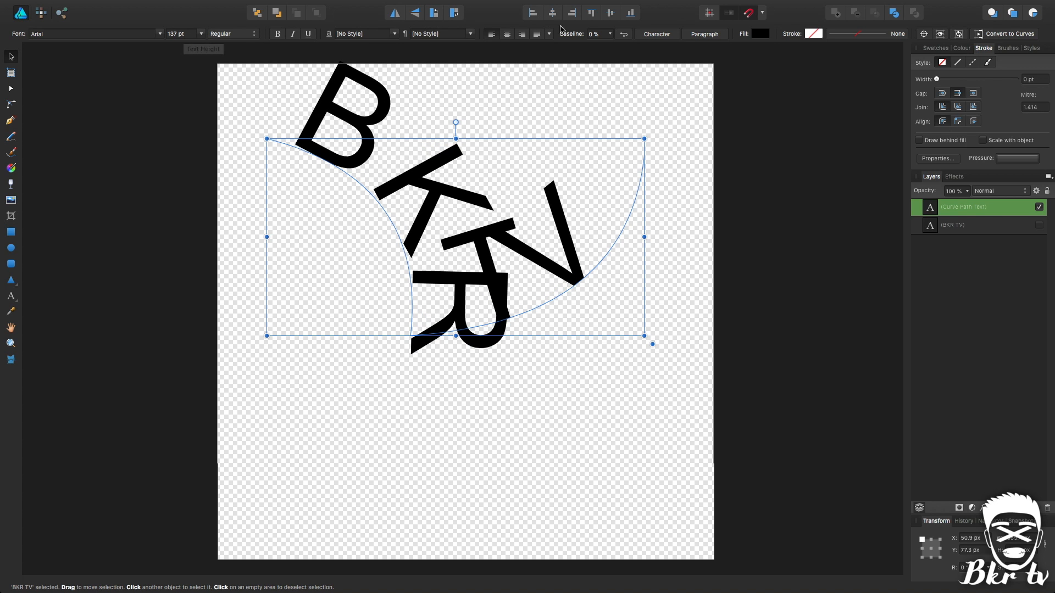
Set the baseline offset of the BKR TV curve text to 35% and its text height to 154 pt.
scroll(593, 34, "up", 20)
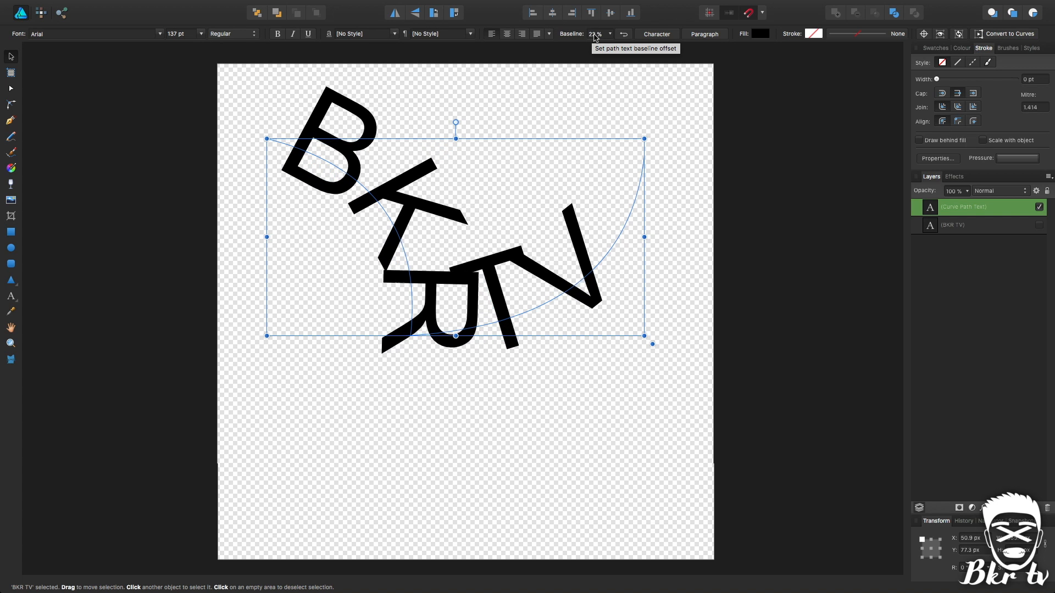
scroll(595, 34, "up", 8)
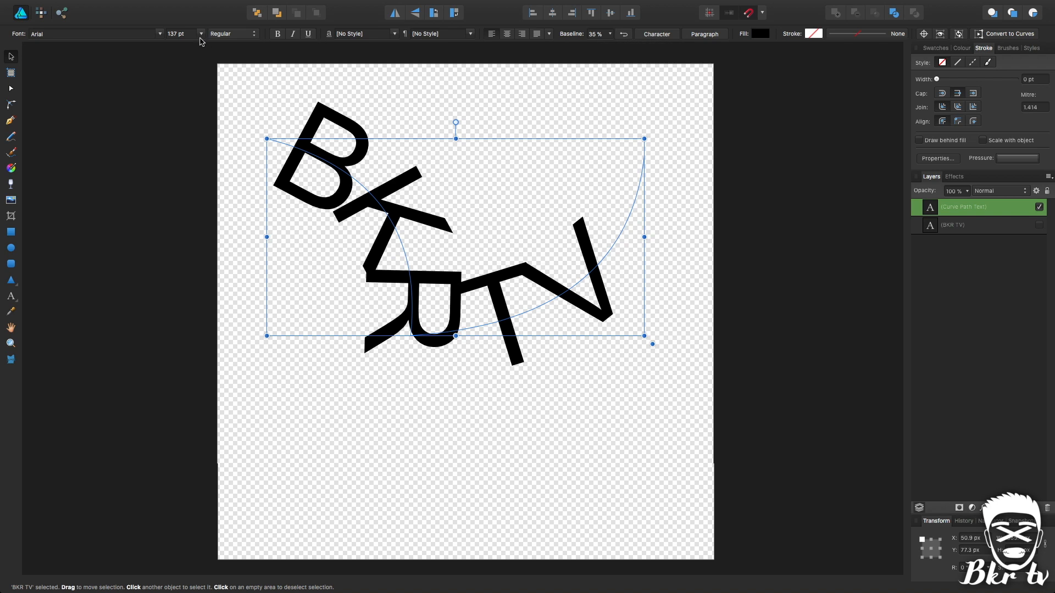
scroll(186, 34, "up", 4)
scroll(188, 34, "up", 13)
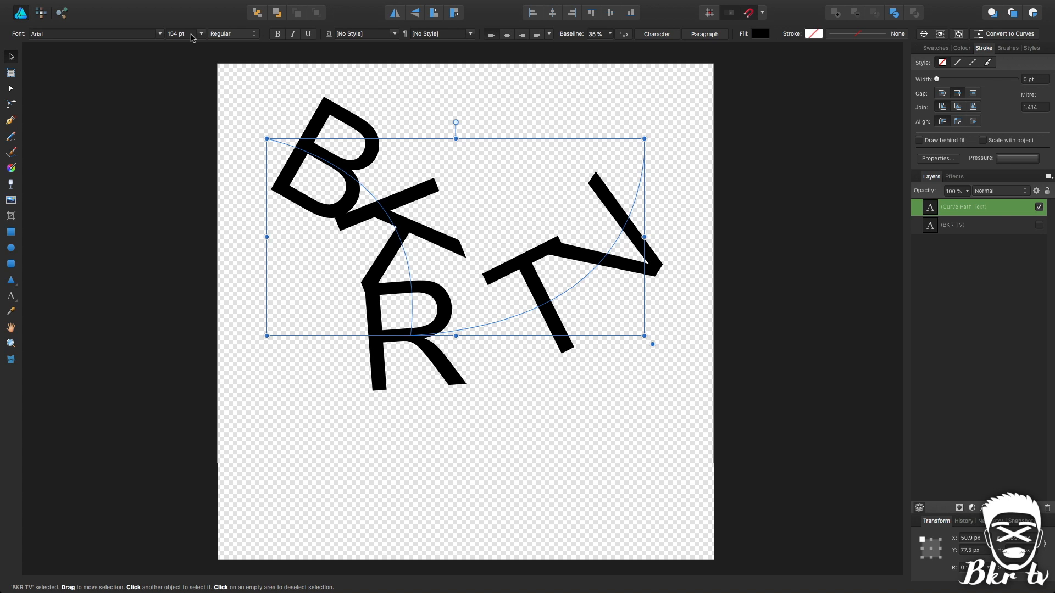
mouse_move(650, 2)
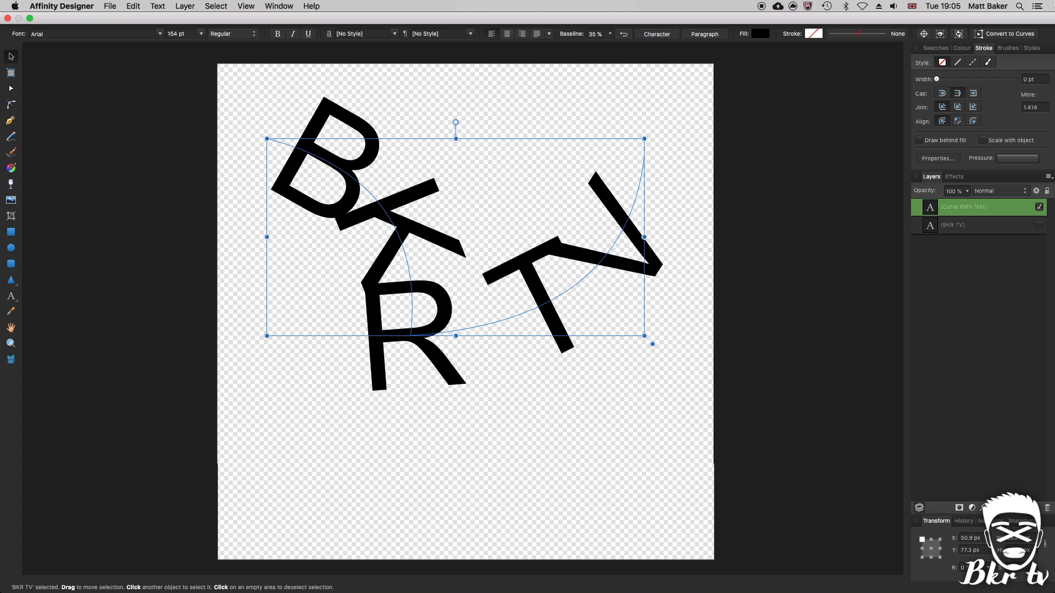